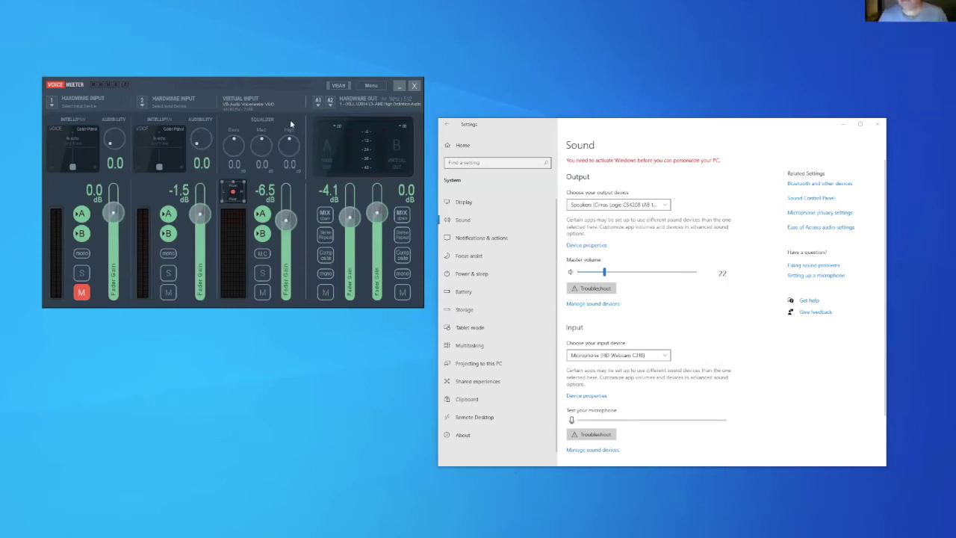
Arrange the Voicemeeter mixer and the Windows Sound settings windows side by side on the desktop
{"action": "left_click_drag", "start_coordinate": [280, 79], "coordinate": [285, 131]}
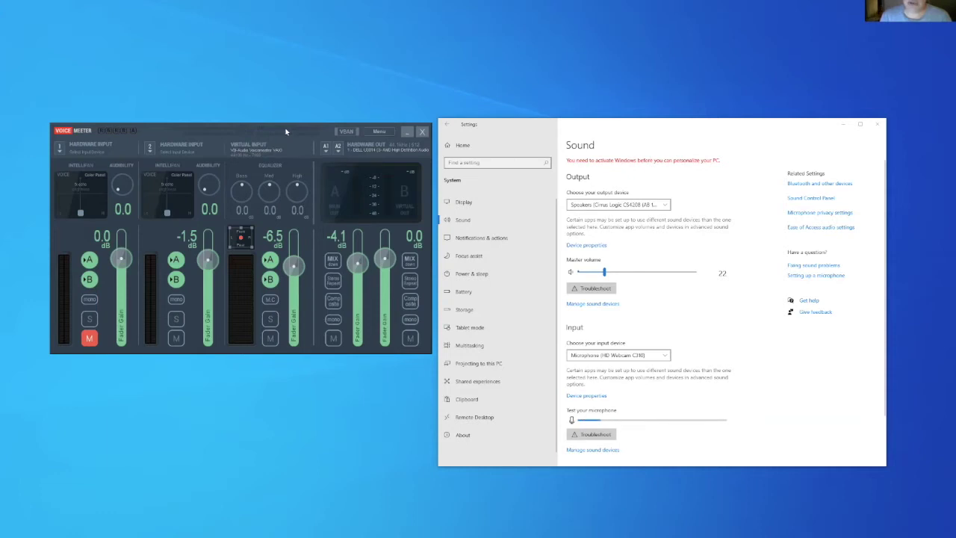
{"action": "left_click_drag", "start_coordinate": [286, 130], "coordinate": [271, 110]}
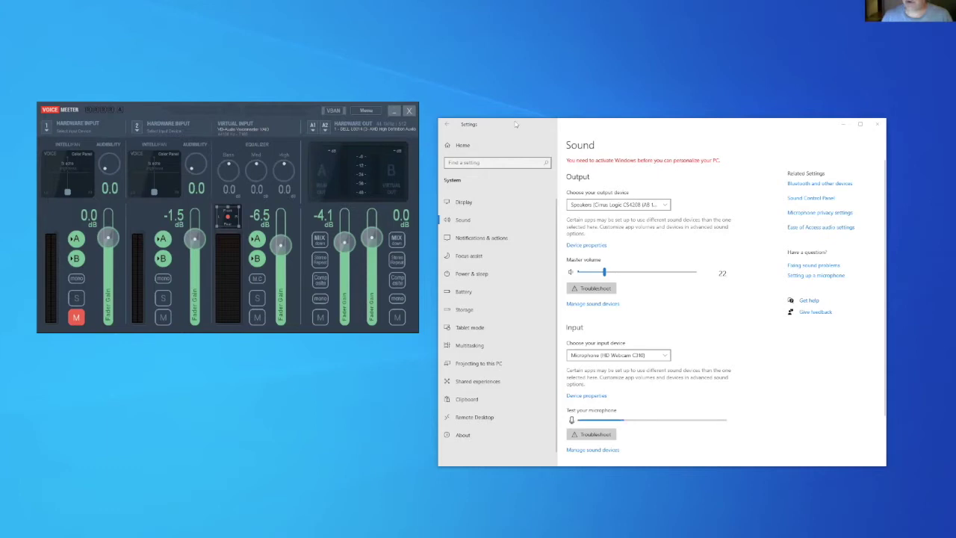
{"action": "left_click", "coordinate": [576, 125]}
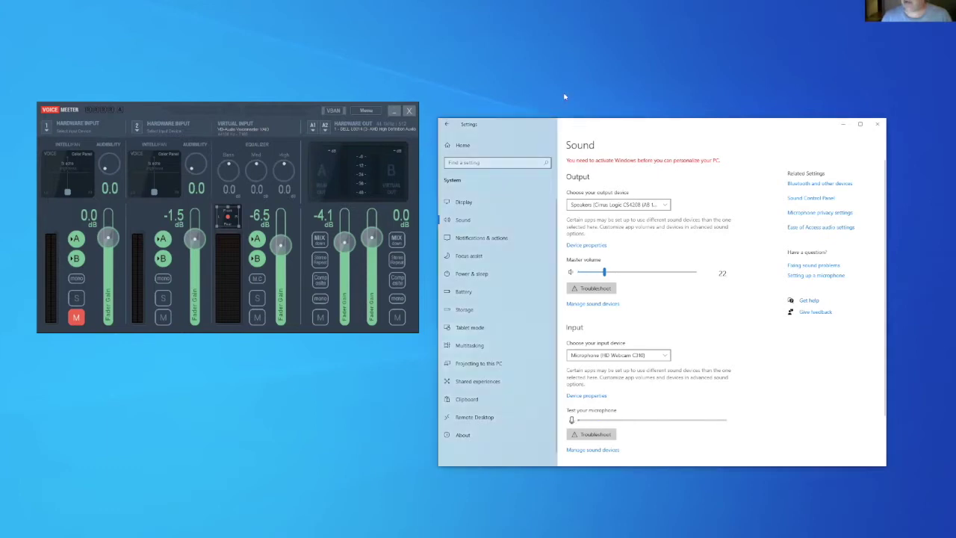
{"action": "left_click_drag", "start_coordinate": [565, 96], "coordinate": [562, 93]}
Set the Windows output device to VoiceMeeter Input (VB-Audio VoiceMeeter VAIO) and slightly raise the Voicemeeter virtual input's fader gain
{"action": "left_click", "coordinate": [585, 171]}
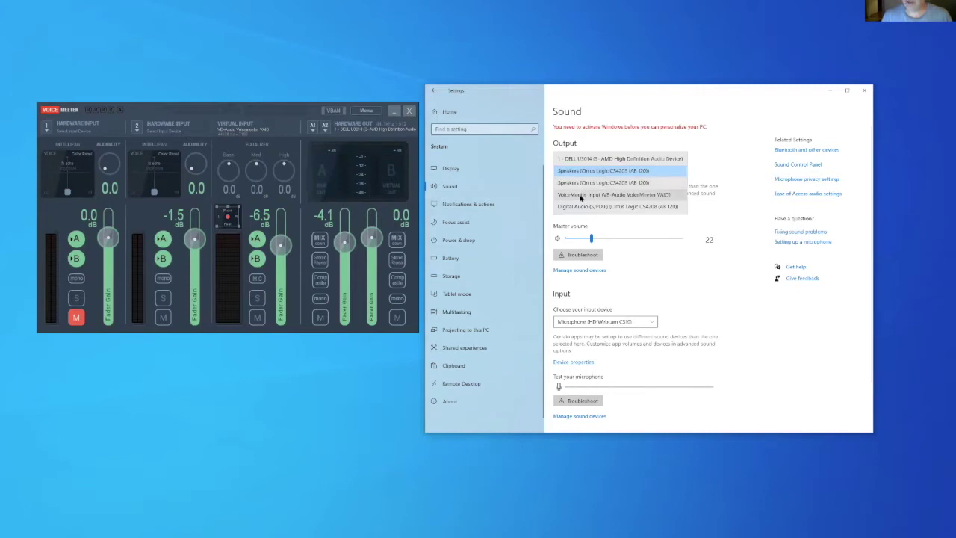
{"action": "left_click", "coordinate": [580, 196]}
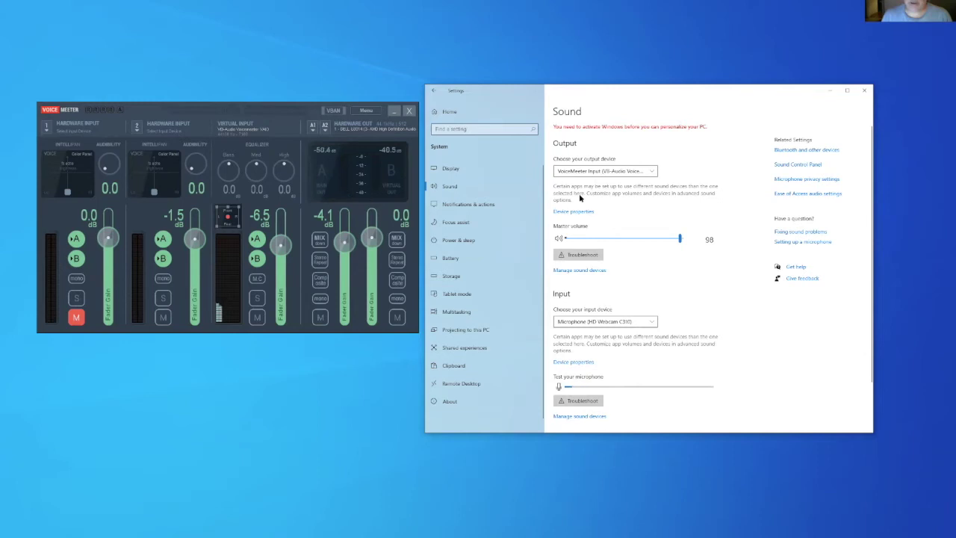
{"action": "mouse_move", "coordinate": [281, 245]}
{"action": "left_mouse_down"}
{"action": "mouse_move", "coordinate": [281, 233]}
{"action": "mouse_move", "coordinate": [281, 242]}
{"action": "left_mouse_up"}
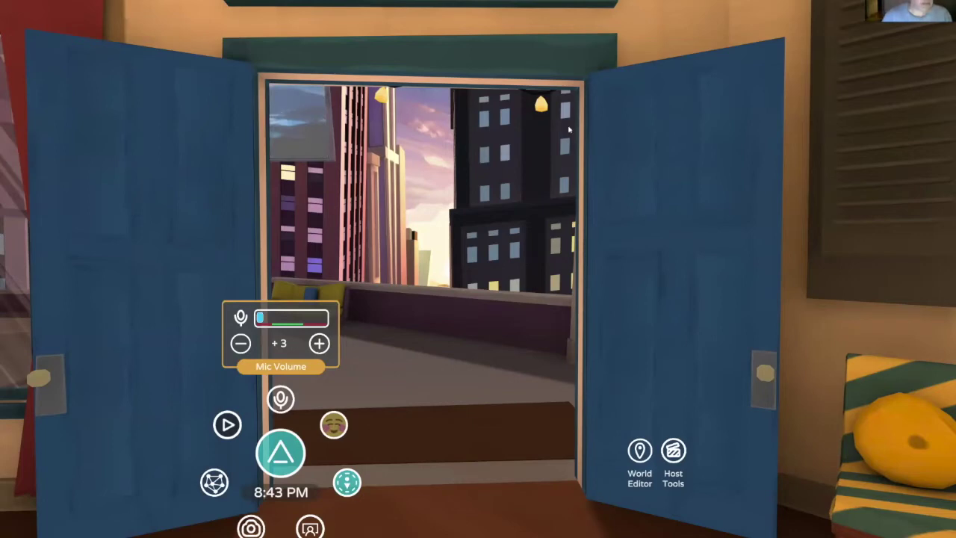
Switch to the web browser and open soundcloud.com
{"action": "key", "text": "alt+Tab"}
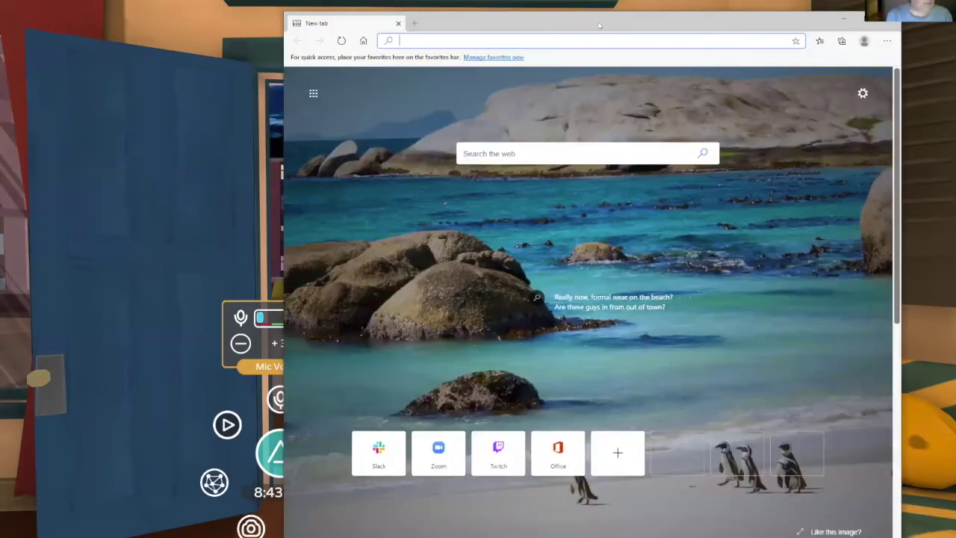
{"action": "type", "text": "soundcloud.com"}
{"action": "key", "text": "Return"}
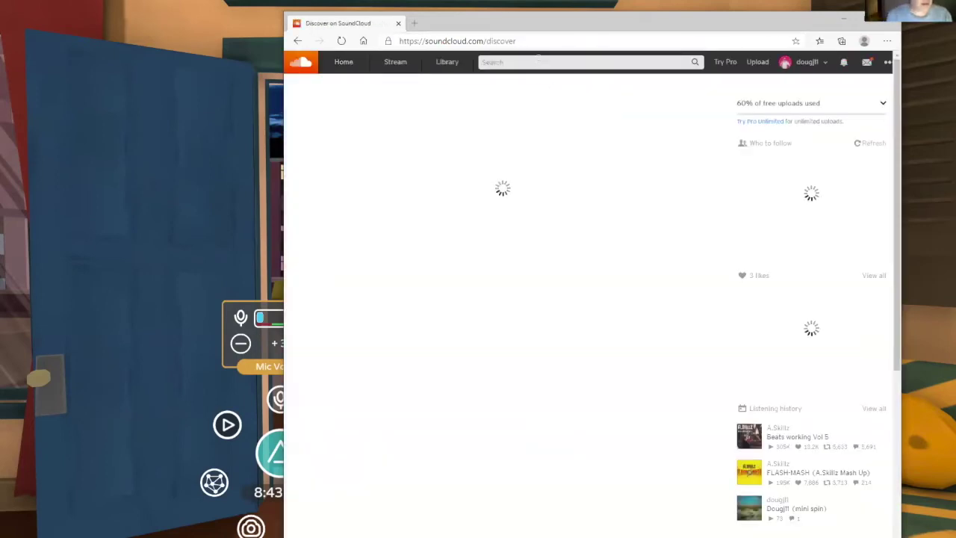
Search SoundCloud for "house music", dismiss the Go+ offer, and play Lana Del Rey - Summertime Sadness (Cedric Gervais Remix)
{"action": "left_click", "coordinate": [538, 62]}
{"action": "type", "text": "Nouse musi"}
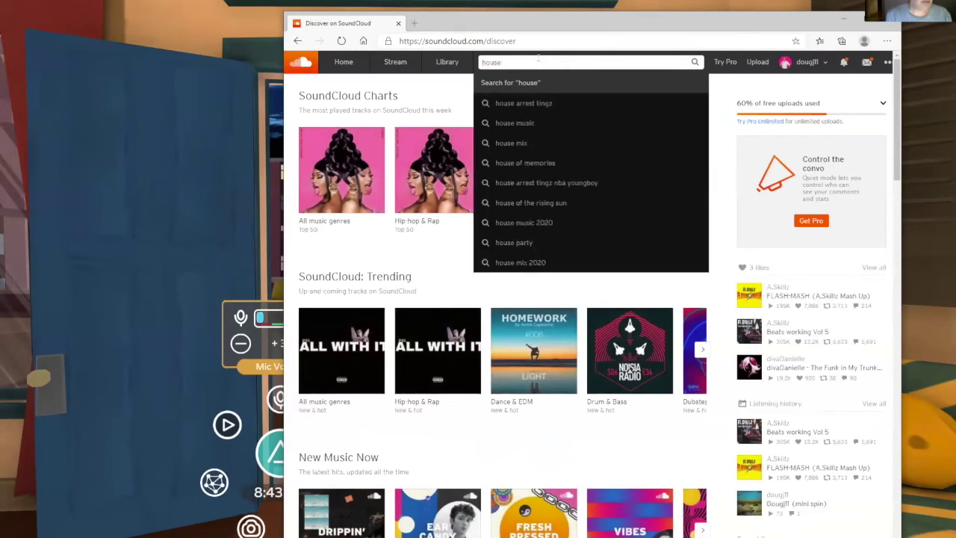
{"action": "type", "text": "c"}
{"action": "key", "text": "Return"}
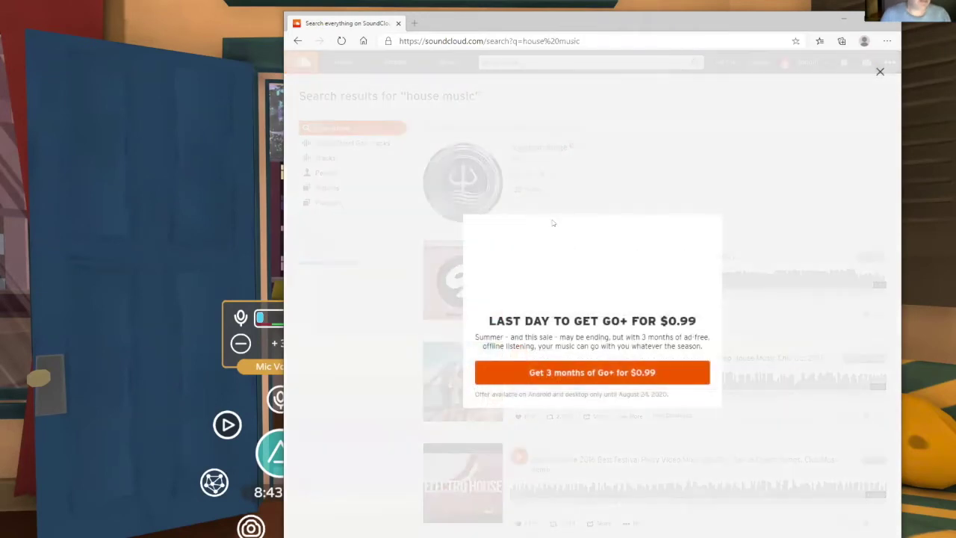
{"action": "key", "text": "Escape"}
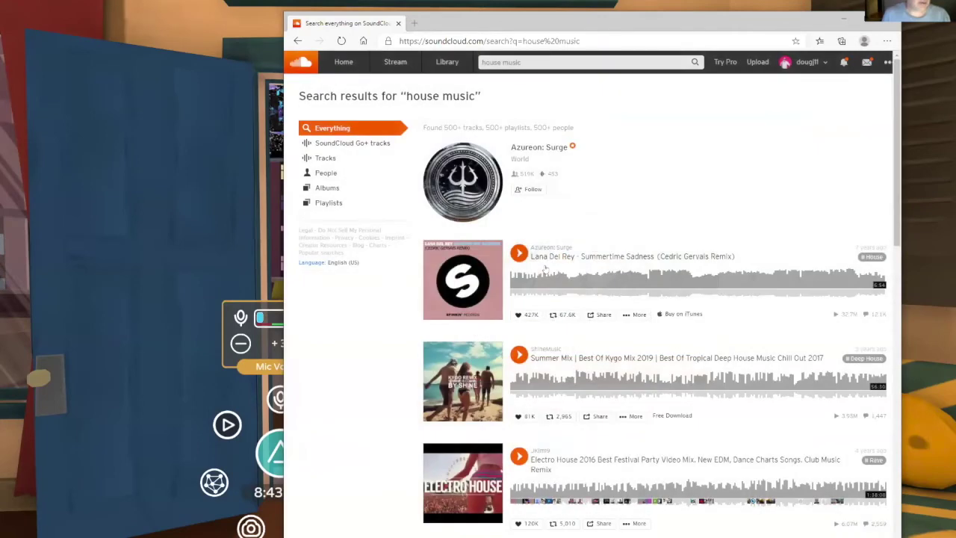
{"action": "left_click", "coordinate": [516, 254]}
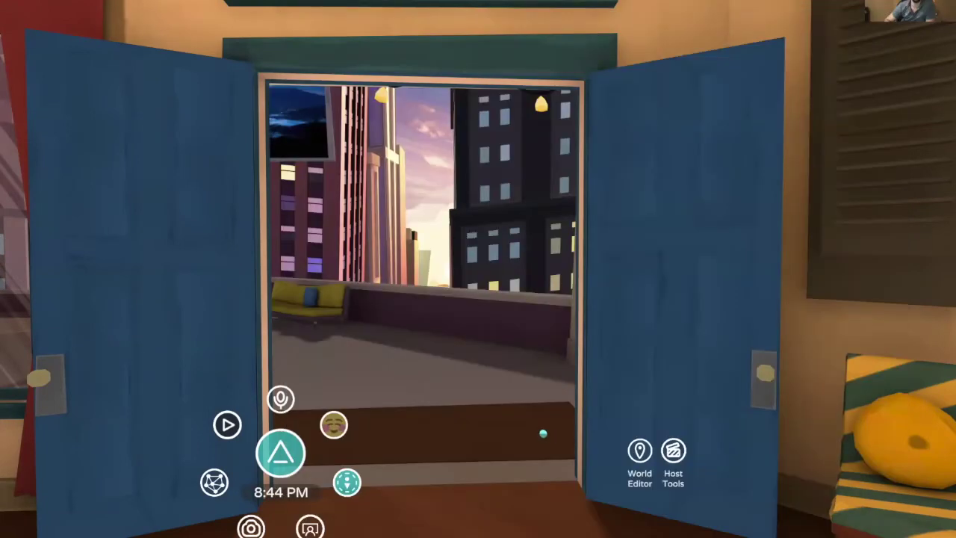
Switch to AltspaceVR and set its audio input to VoiceMeeter Output (VB-Audio VoiceMeeter VAIO), with Mute when AltspaceVR is Idle turned off
{"action": "left_click", "coordinate": [543, 434]}
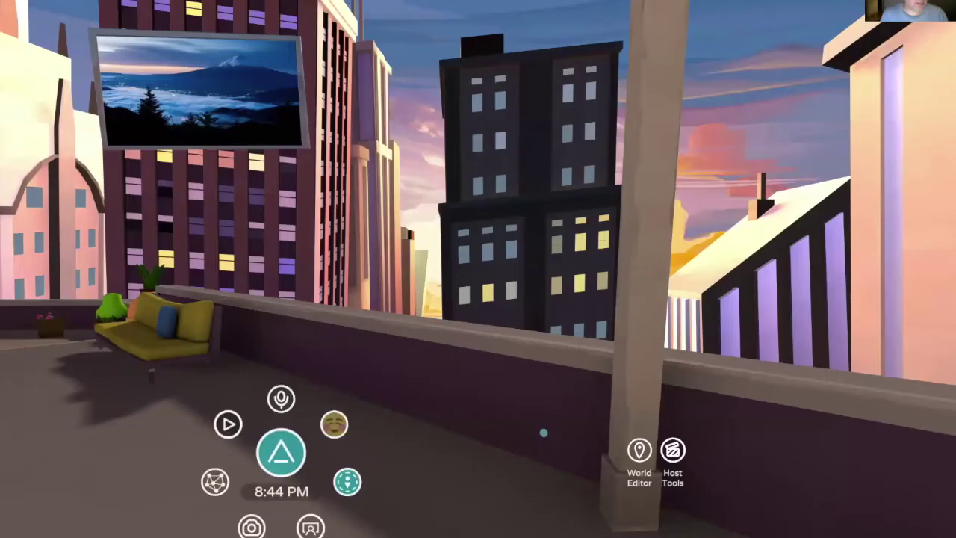
{"action": "key", "text": "Escape"}
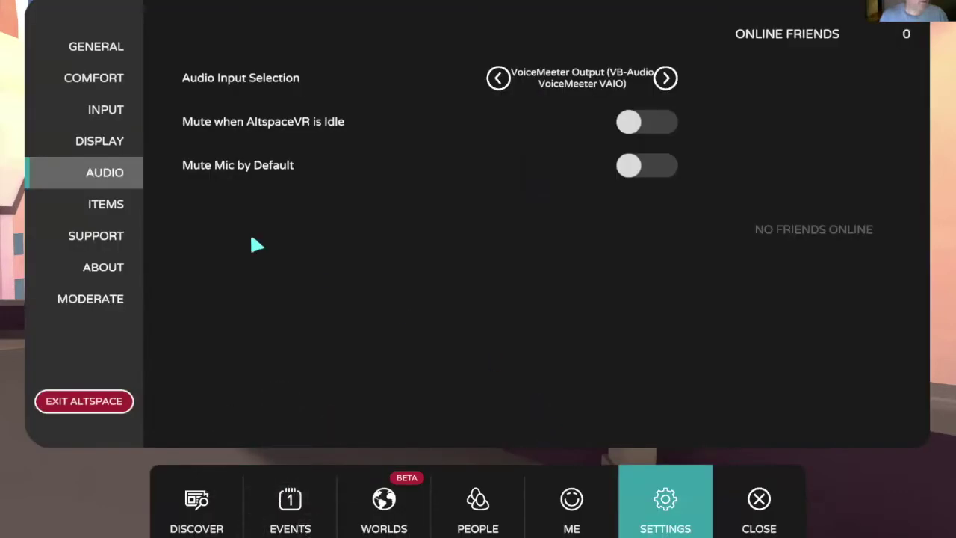
{"action": "left_click", "coordinate": [122, 141]}
{"action": "left_click", "coordinate": [116, 162]}
{"action": "left_click", "coordinate": [505, 84]}
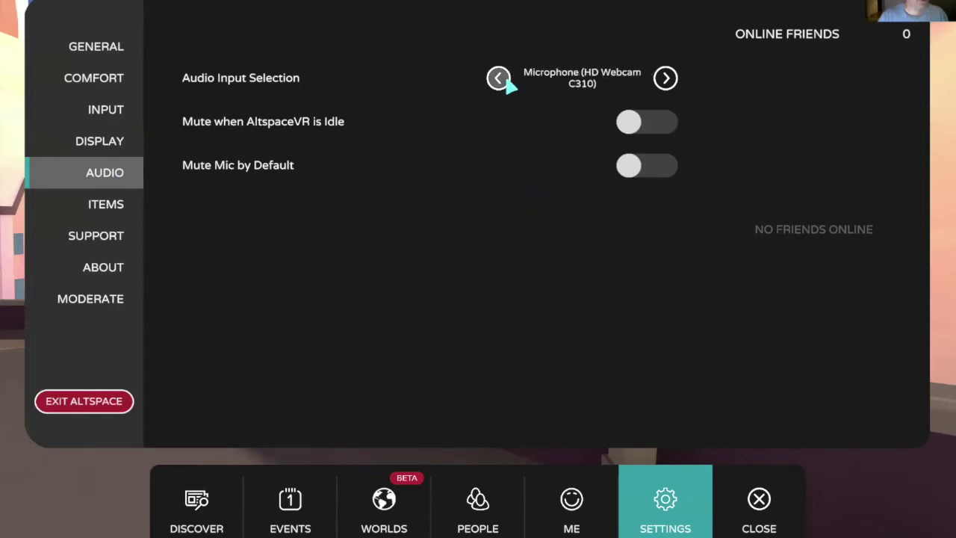
{"action": "left_click", "coordinate": [664, 79]}
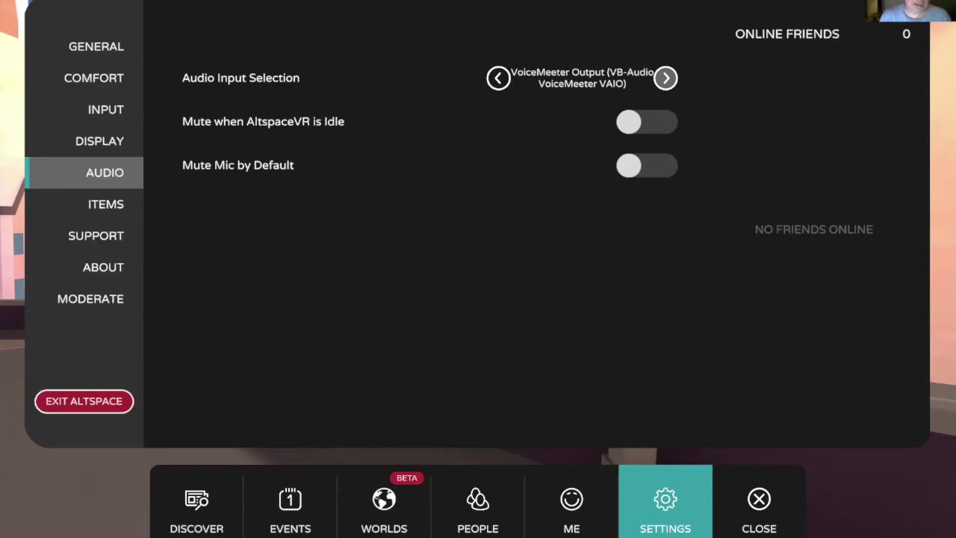
{"action": "left_click", "coordinate": [662, 135]}
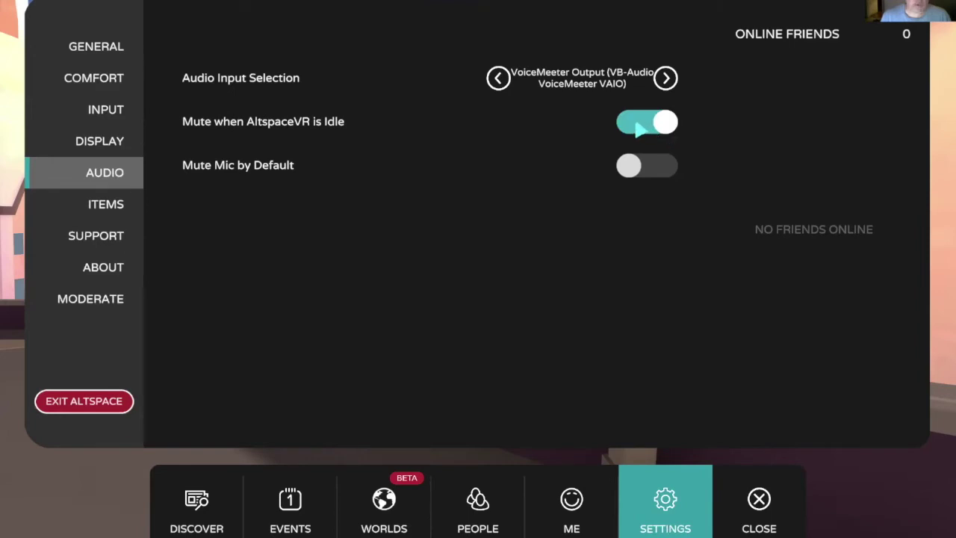
{"action": "left_click", "coordinate": [633, 124]}
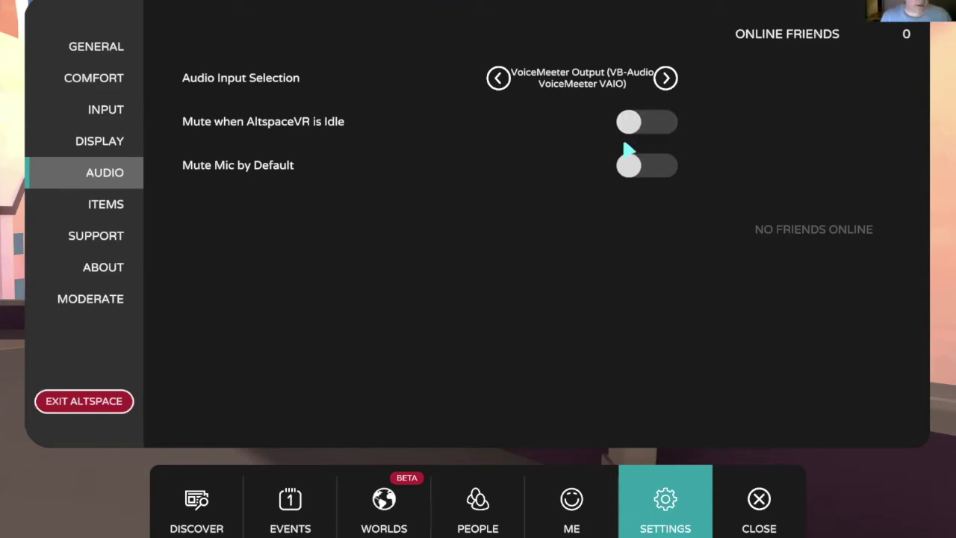
{"action": "key", "text": "Escape"}
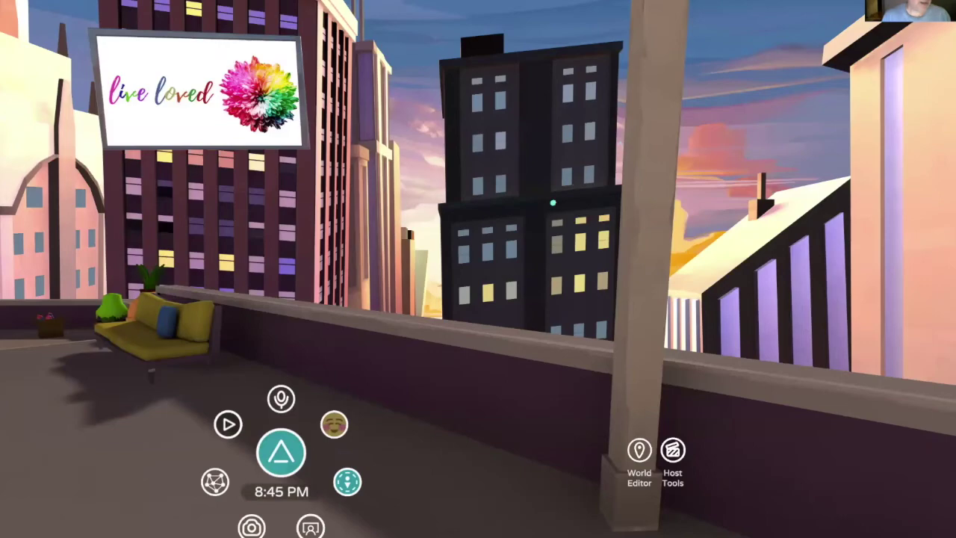
Turn on Amplify My Voice in the AltspaceVR host tools
{"action": "key", "text": "Left"}
{"action": "key", "text": "Left"}
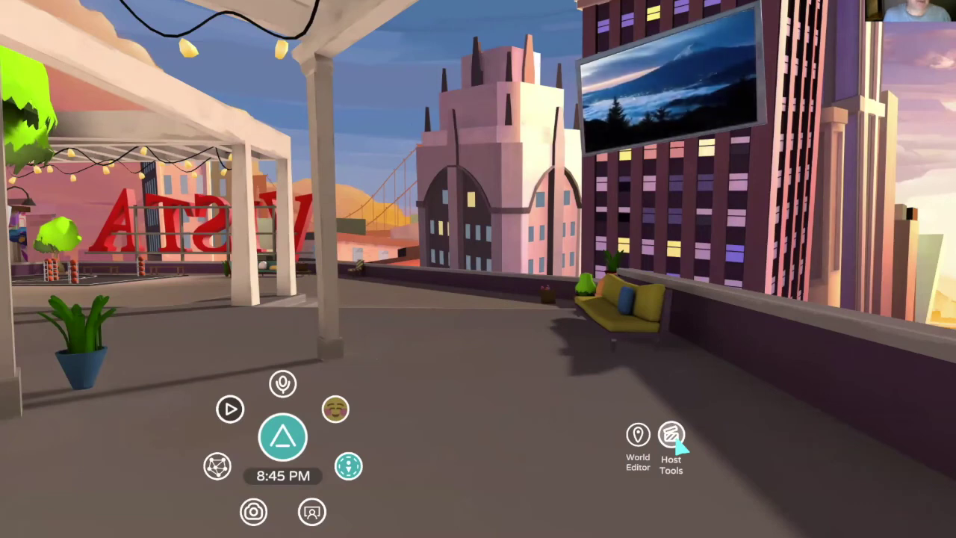
{"action": "left_click", "coordinate": [677, 440]}
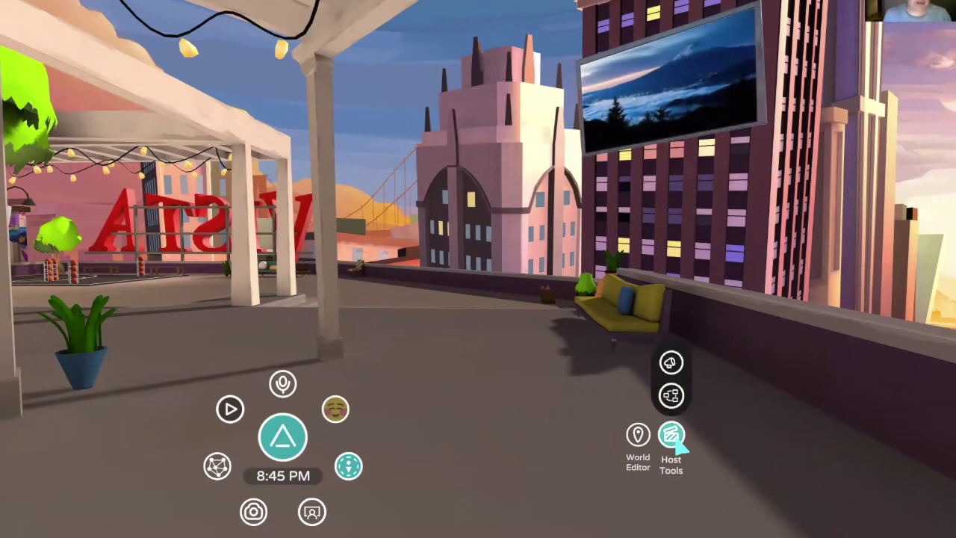
{"action": "left_click", "coordinate": [671, 362]}
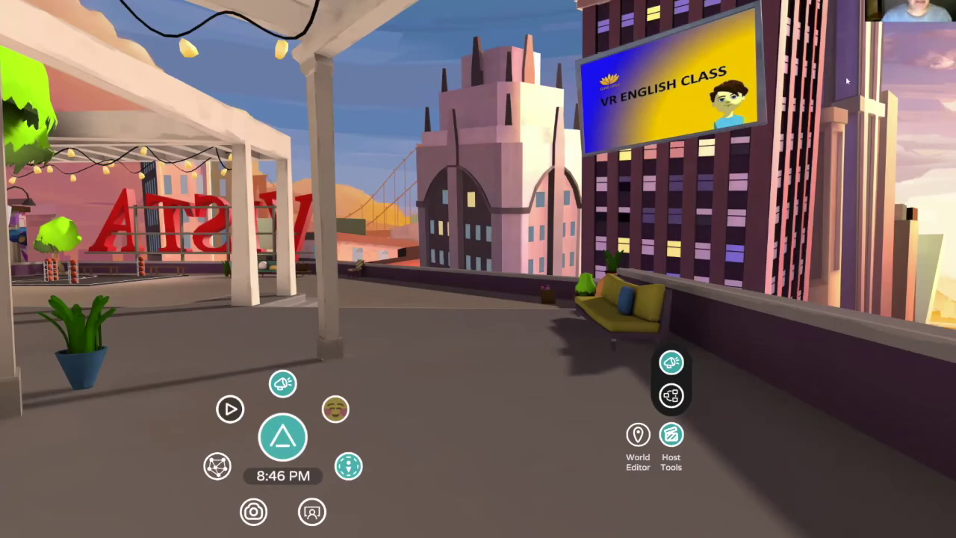
Switch to the Windows Sound settings and recheck the output device, keeping VoiceMeeter Input (VB-Audio VoiceMeeter VAIO) selected
{"action": "key", "text": "alt+Tab"}
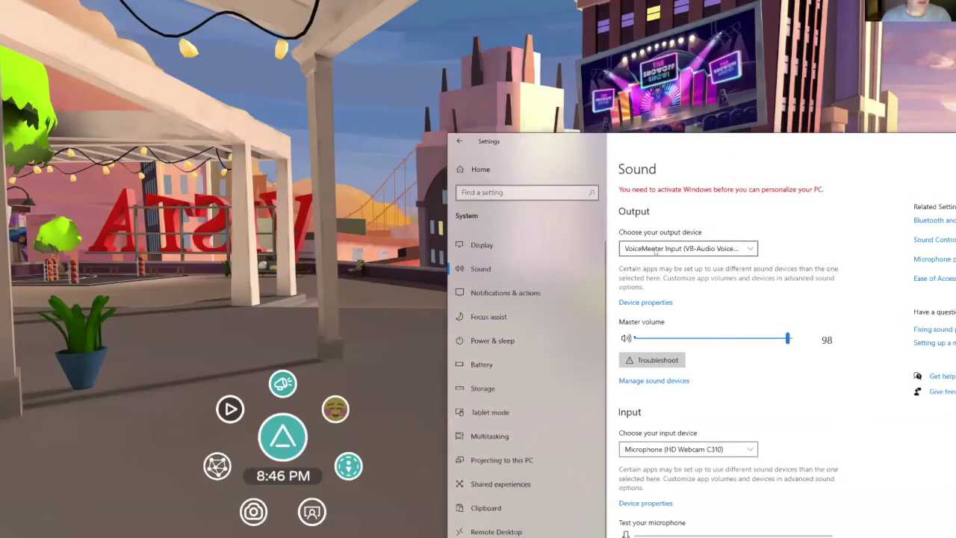
{"action": "left_click", "coordinate": [209, 84]}
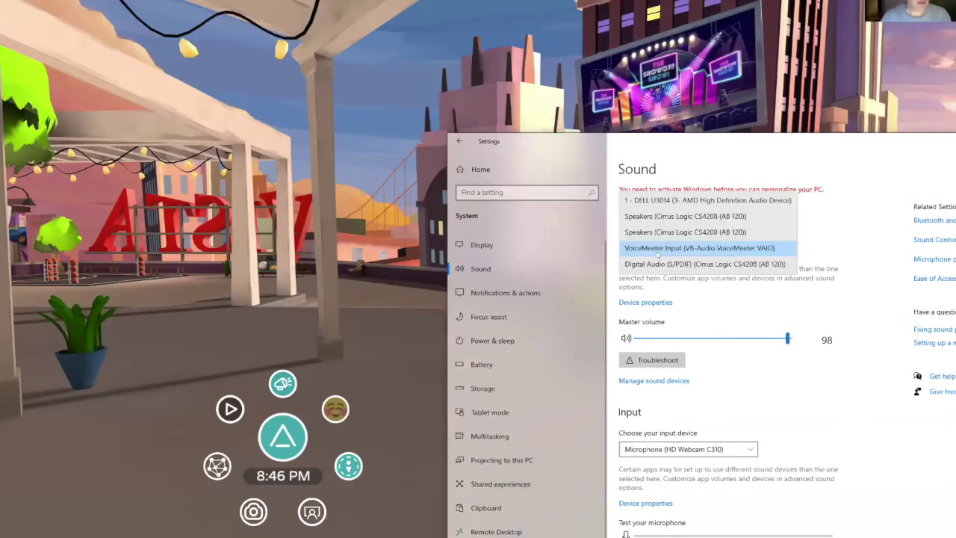
{"action": "left_click", "coordinate": [659, 248]}
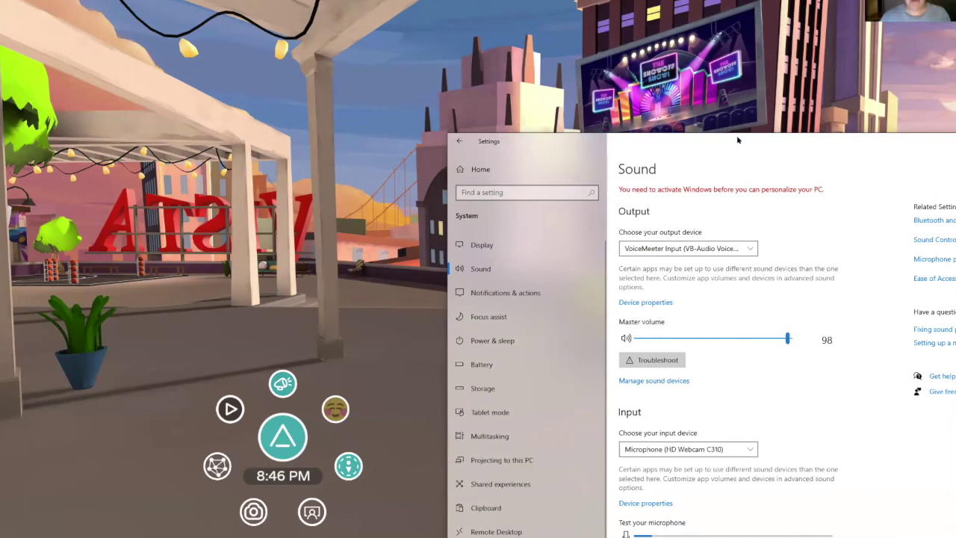
Return to AltspaceVR and review the audio input choices and the Amplify My Voice host tool
{"action": "left_click", "coordinate": [437, 463]}
{"action": "key", "text": "Escape"}
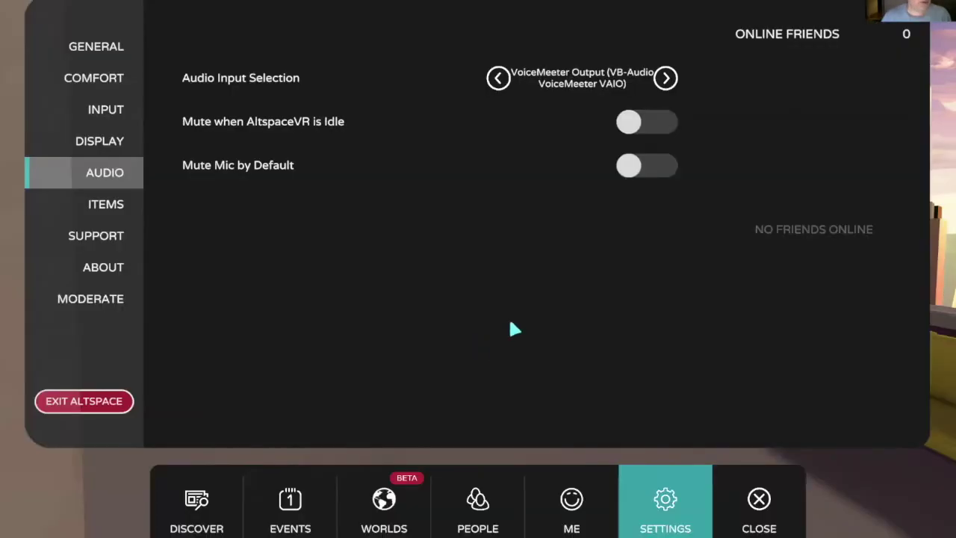
{"action": "left_click", "coordinate": [666, 78]}
{"action": "left_click", "coordinate": [665, 78]}
{"action": "key", "text": "Escape"}
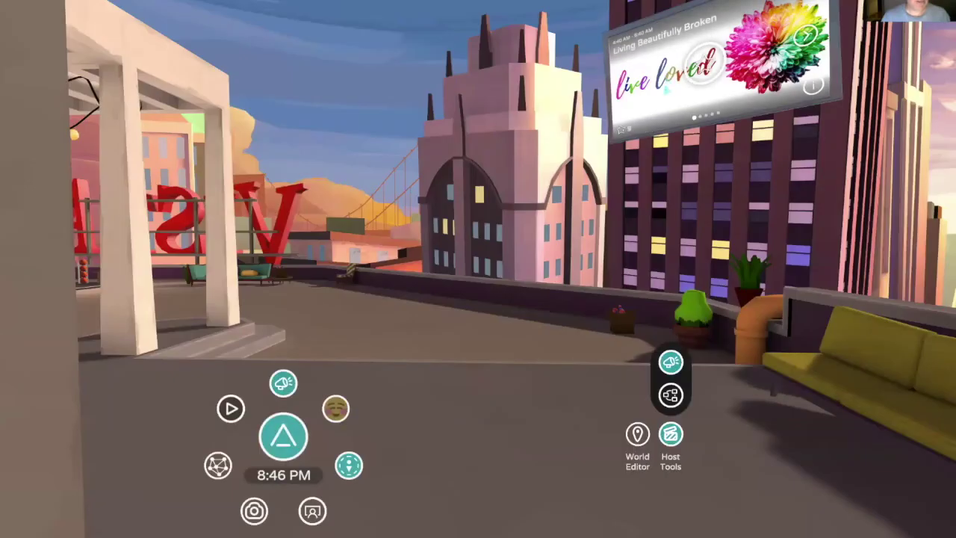
{"action": "left_click", "coordinate": [672, 362]}
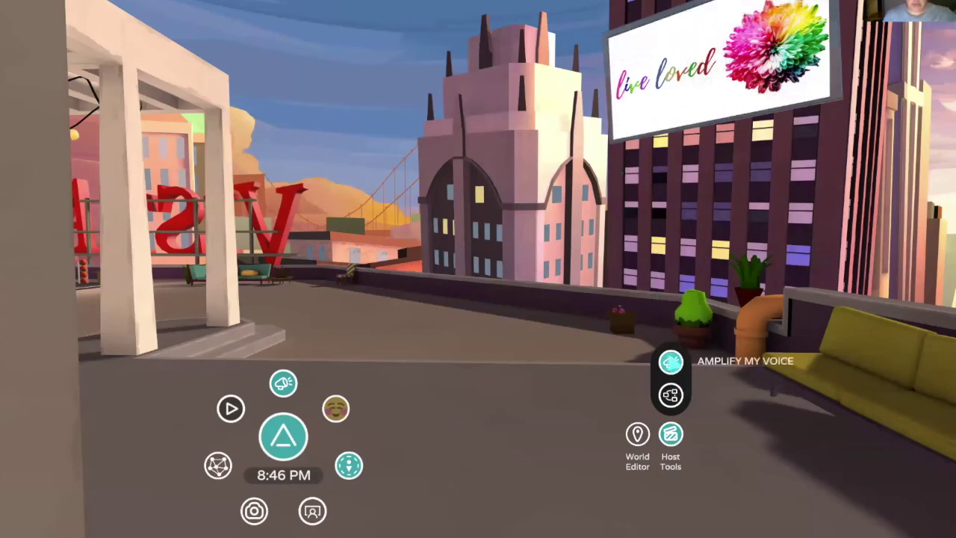